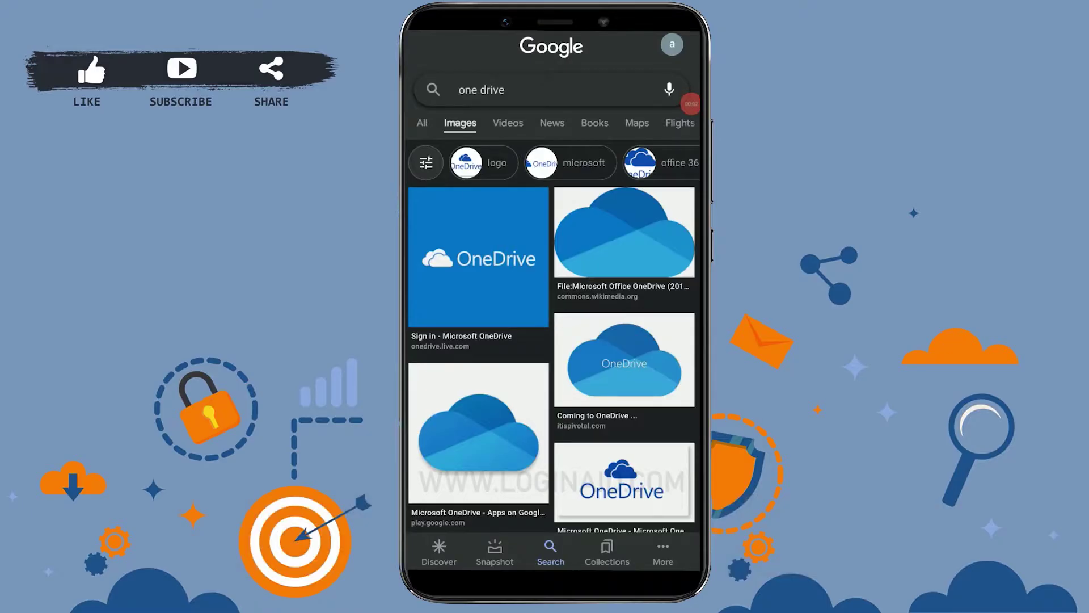
scroll(553, 341, "down", 2)
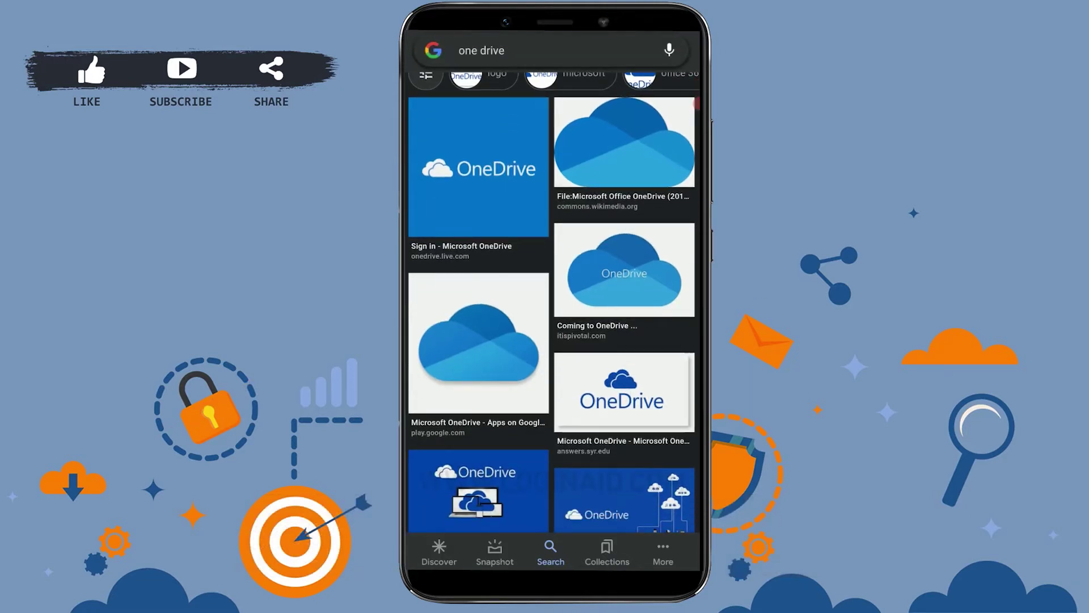
scroll(554, 341, "up", 1)
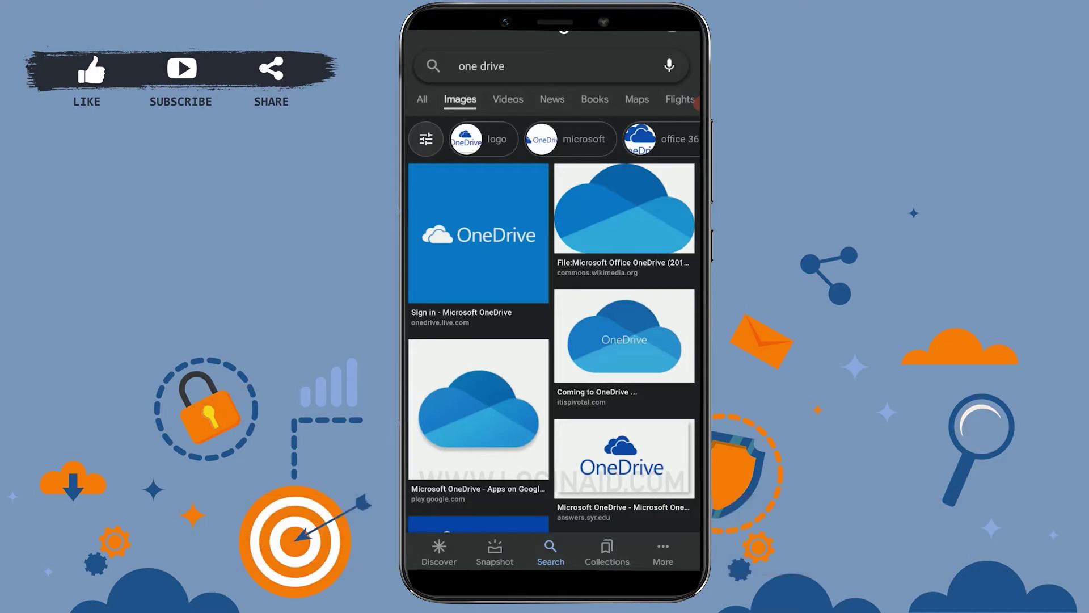
scroll(554, 341, "up", 1)
scroll(554, 341, "down", 1)
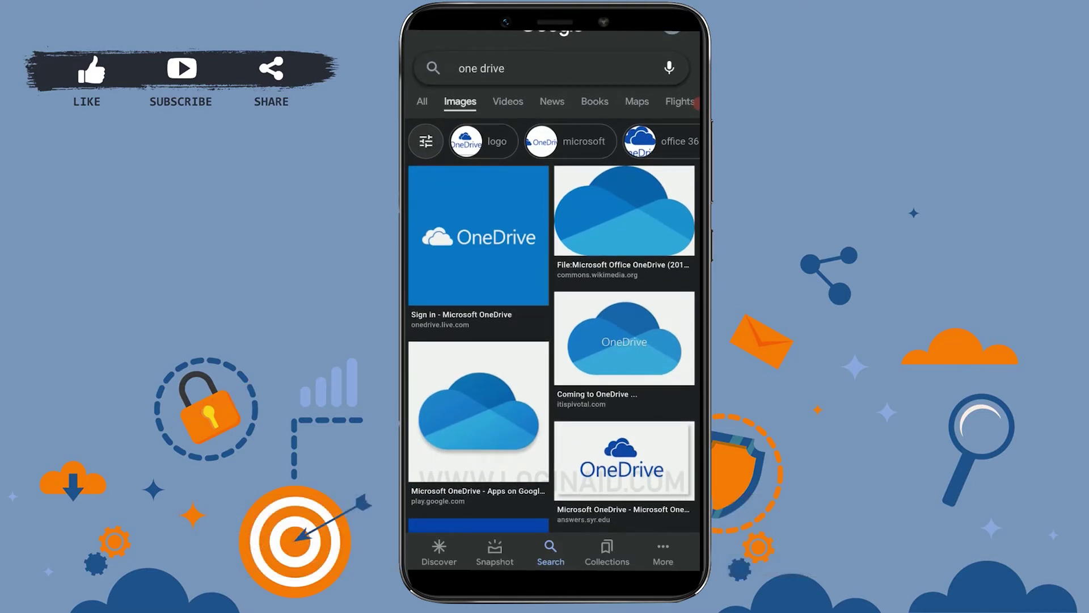
scroll(554, 341, "up", 1)
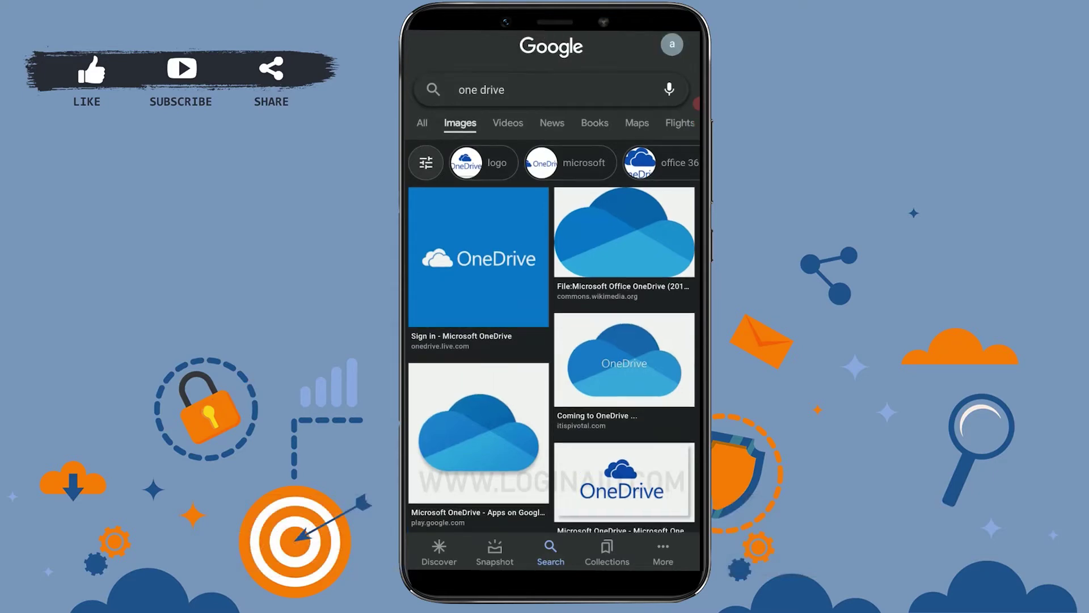
scroll(554, 341, "down", 3)
scroll(553, 341, "down", 3)
scroll(553, 341, "down", 1)
scroll(553, 340, "down", 3)
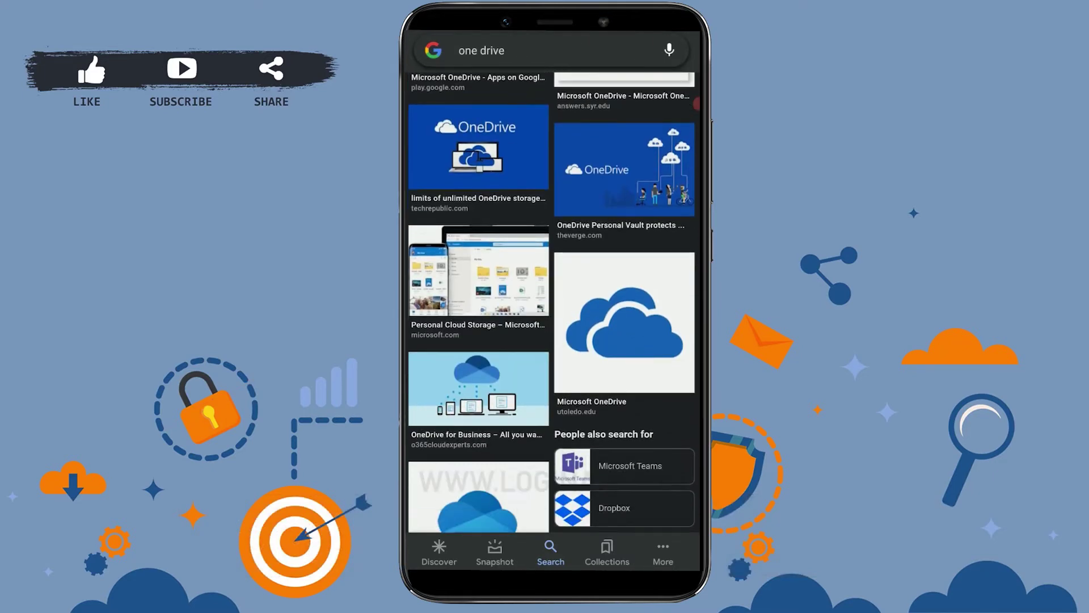
scroll(553, 341, "down", 2)
Step: Leave the 'one drive' Google image results for the phone's empty recent-apps view
left_click_drag(552, 566, 551, 340)
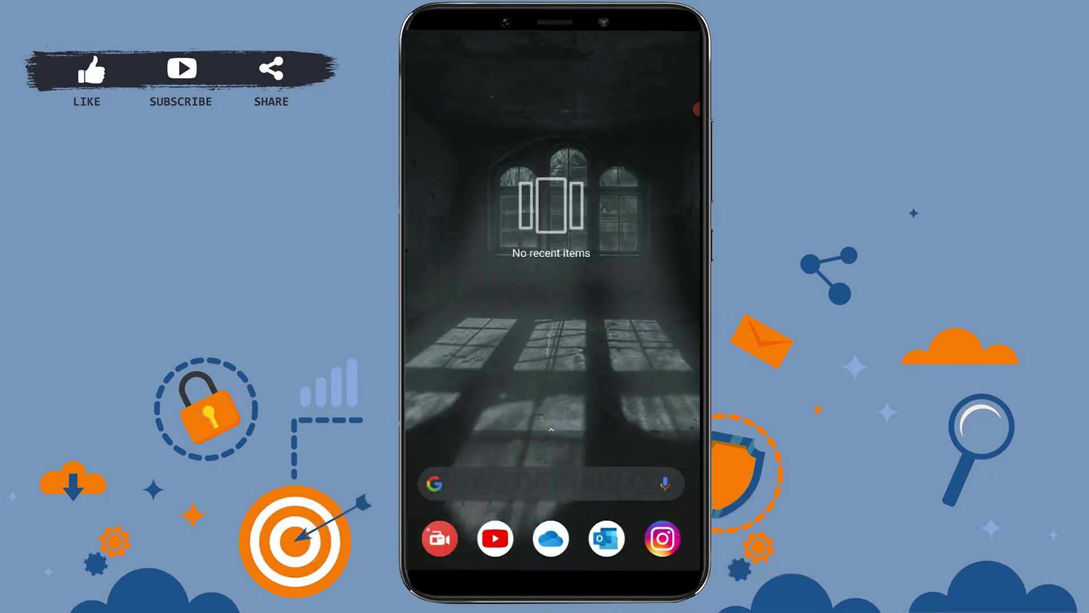
Step: Launch OneDrive from the dock so its Home view shows recent and offline files
left_click(551, 538)
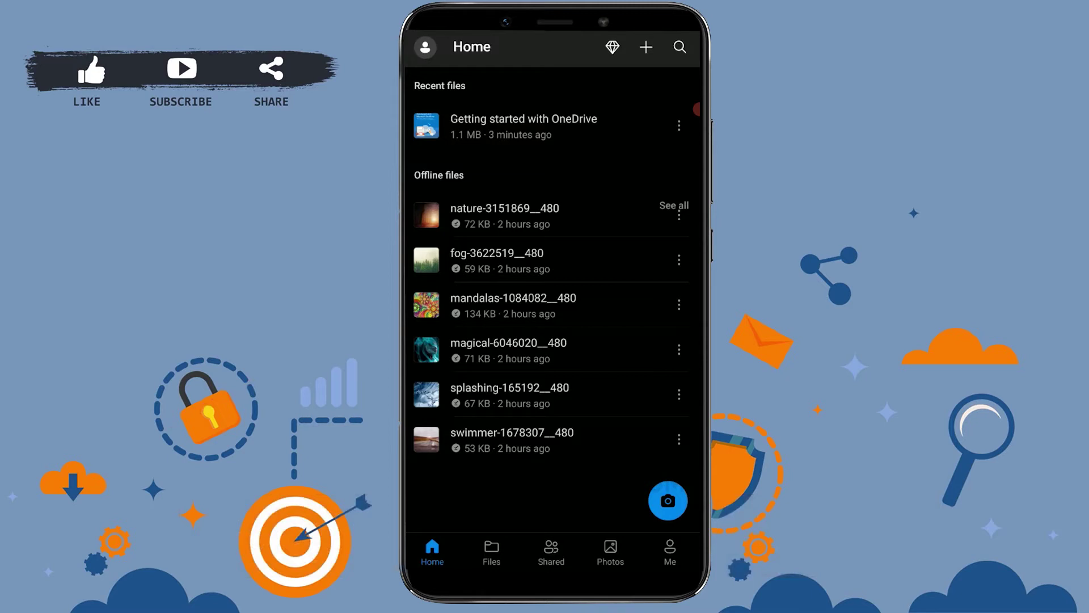
Step: Delete the autumn forest path photo to the recycle bin and return to the Photos grid
left_click(611, 552)
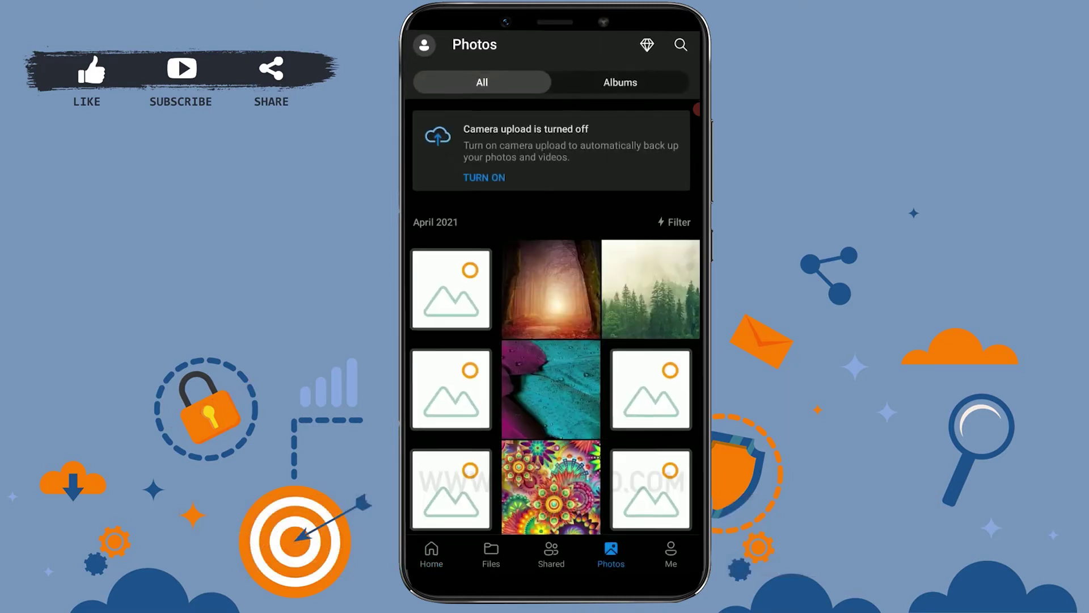
left_click(550, 290)
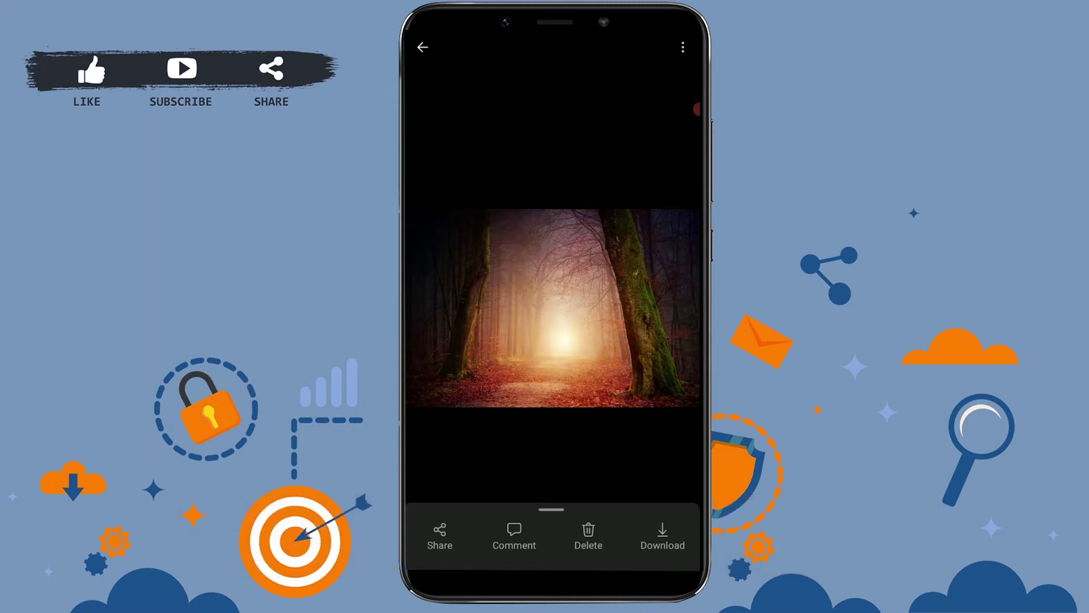
left_click(588, 535)
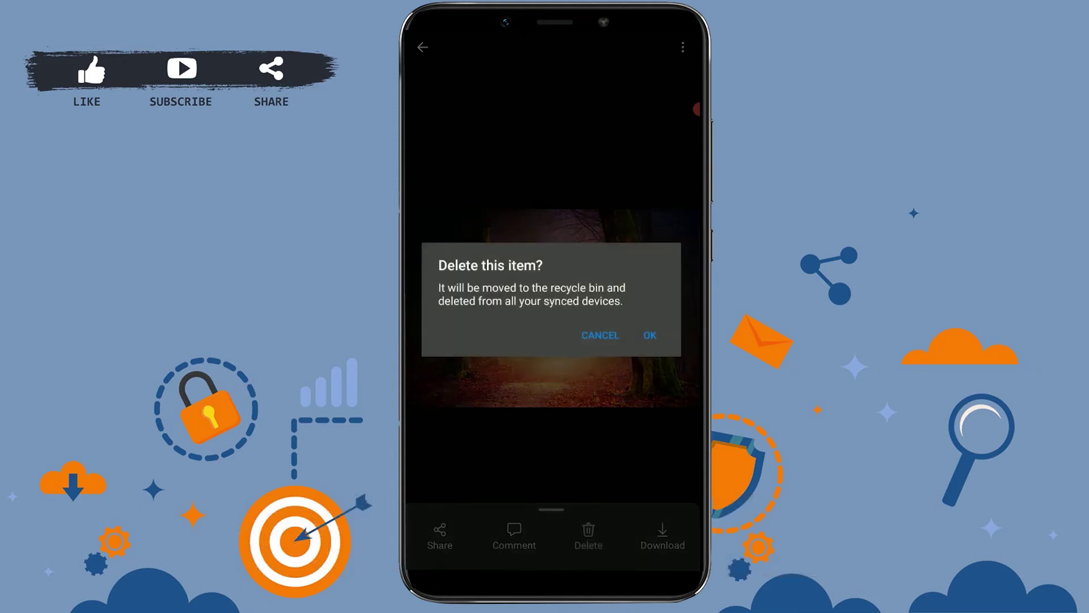
left_click(649, 334)
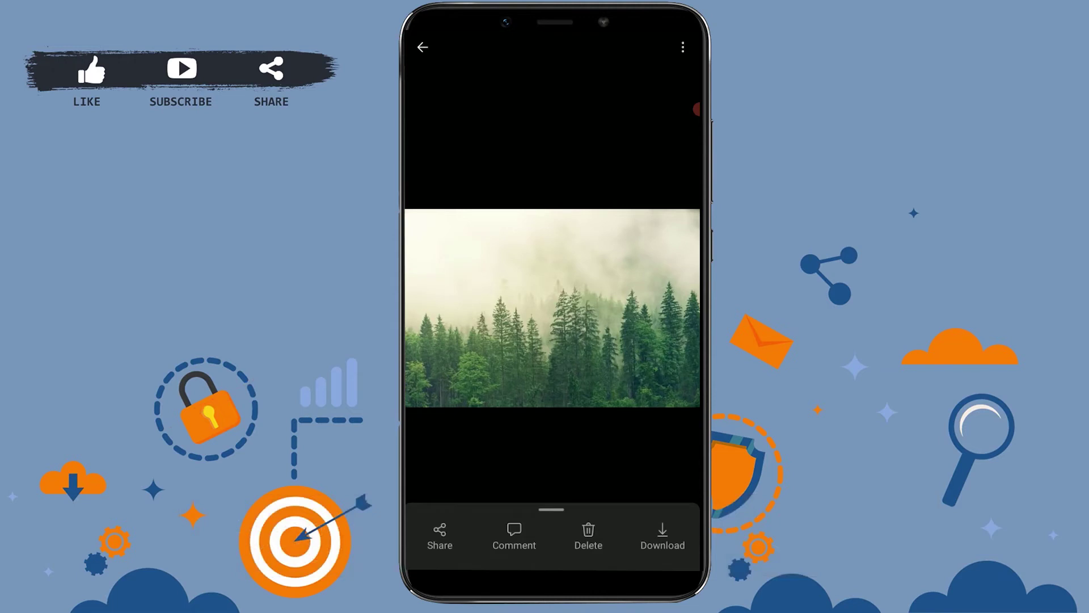
left_click(422, 47)
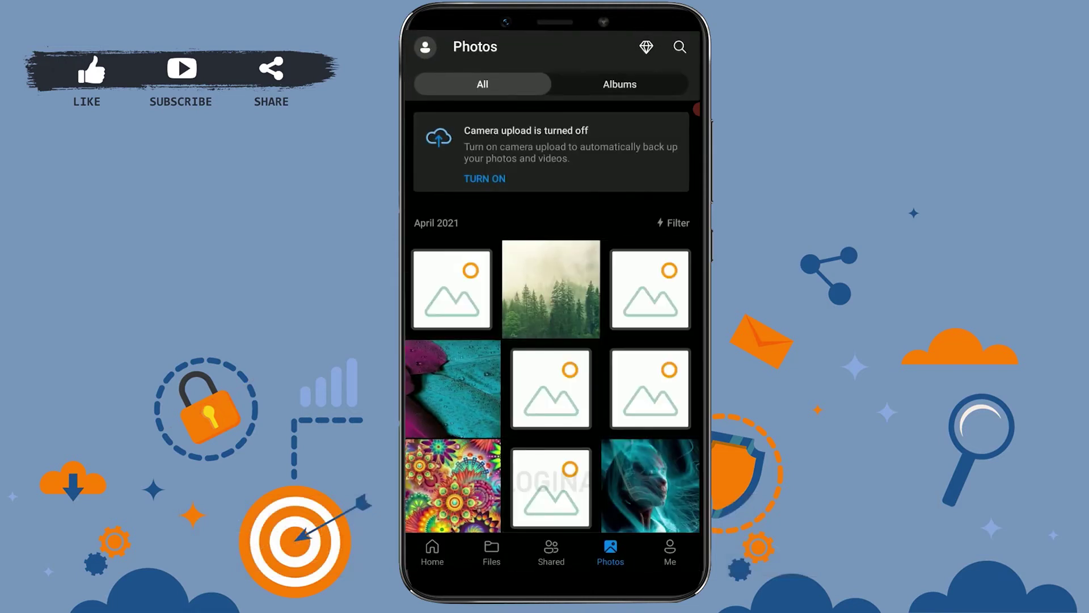
Step: Delete five photos, including the misty pine forest and teal leaf, then return Home
left_click(552, 290)
left_click(453, 388)
scroll(551, 341, "down", 1)
left_click(550, 315)
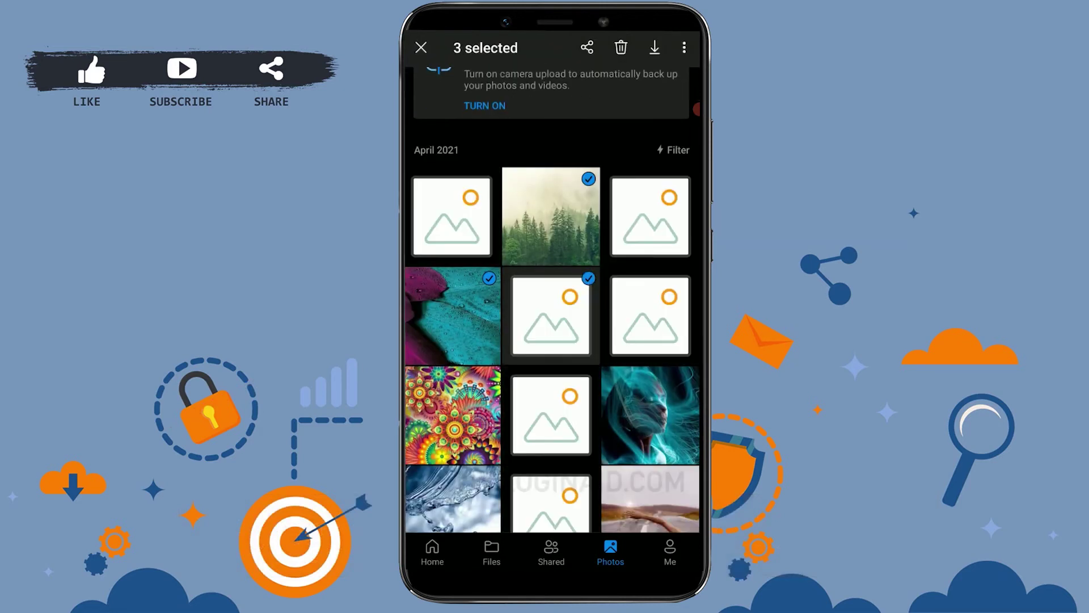
left_click(651, 216)
left_click(651, 314)
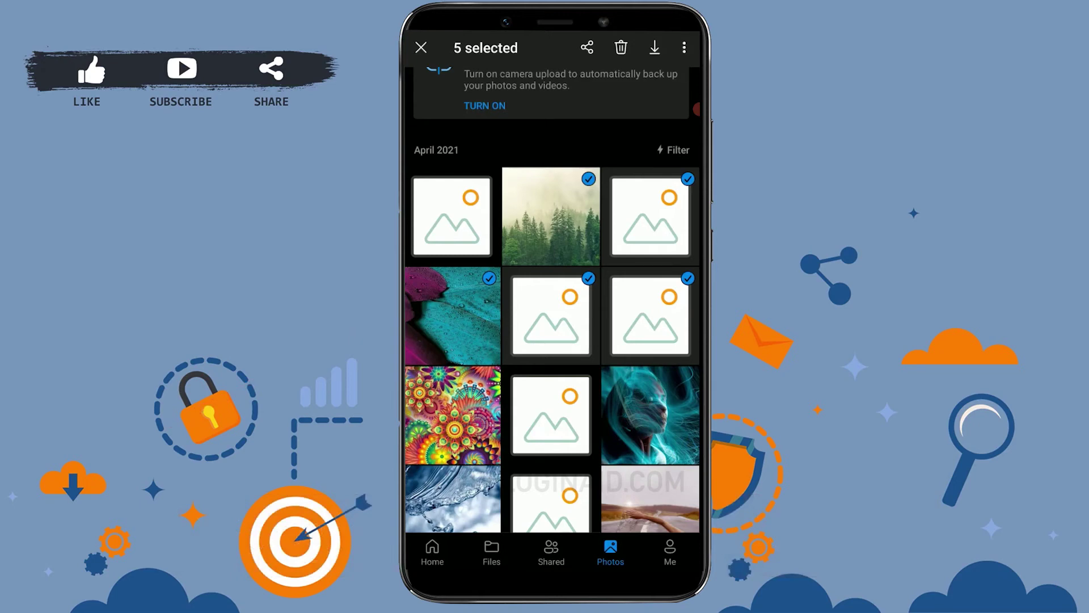
left_click(621, 48)
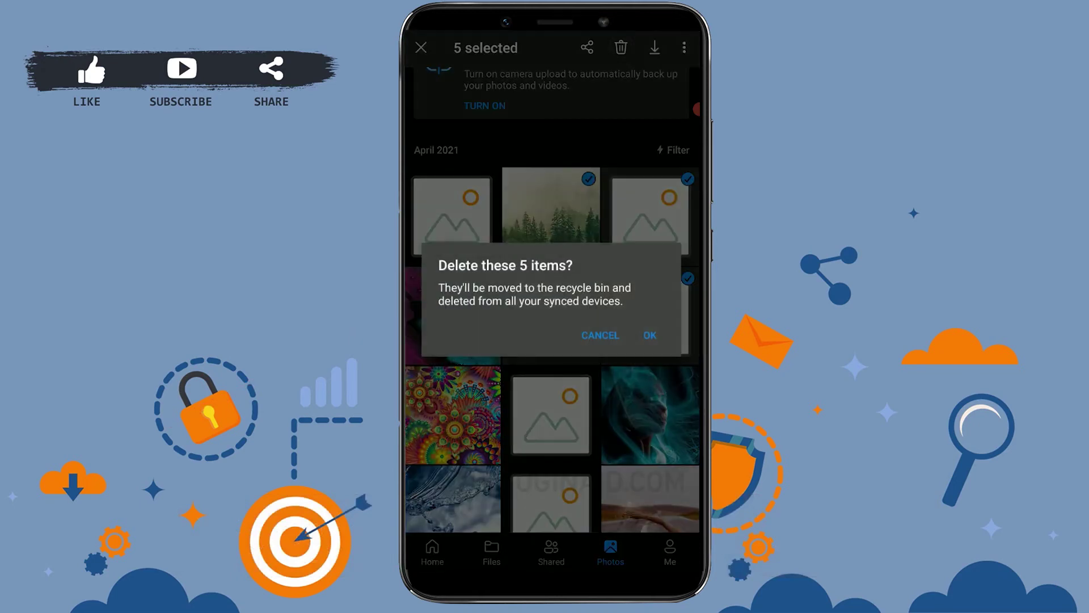
left_click(649, 334)
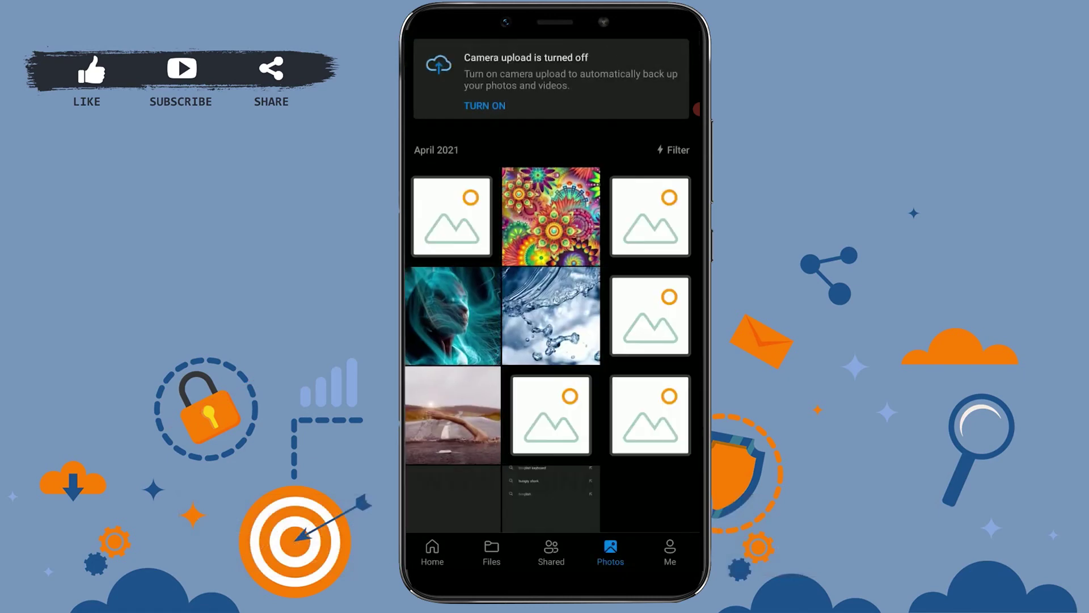
left_click(432, 551)
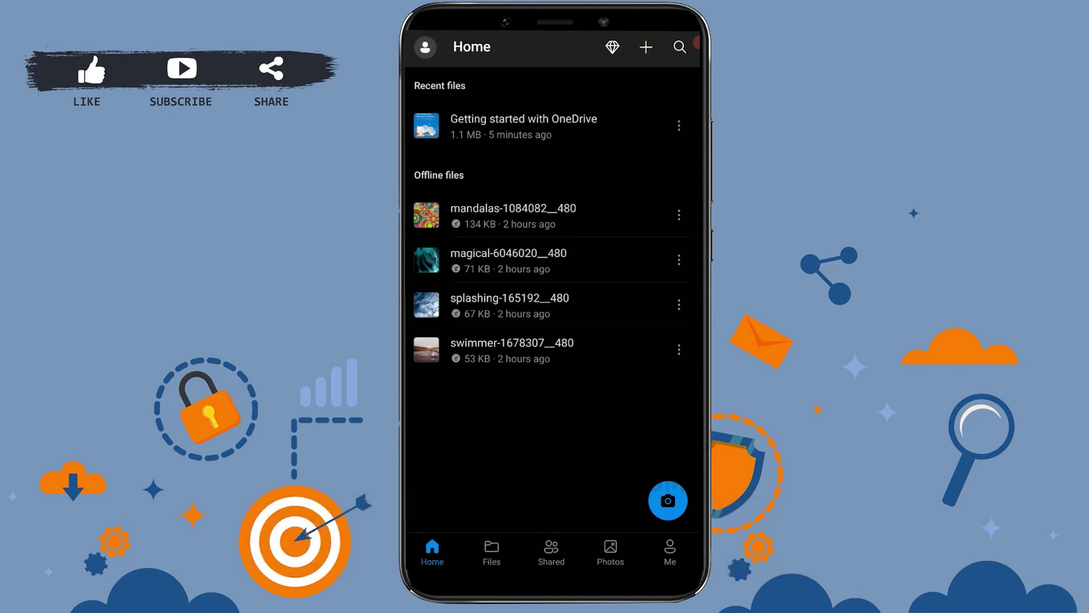
Step: Delete the Documents folder from the Files list to the recycle bin
left_click(491, 552)
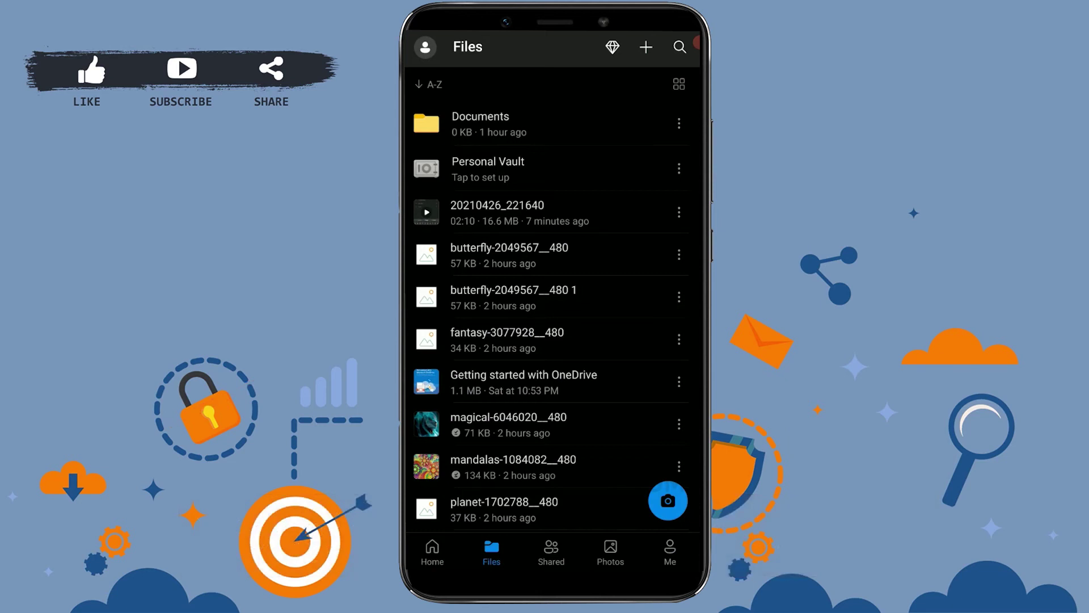
left_click(678, 123)
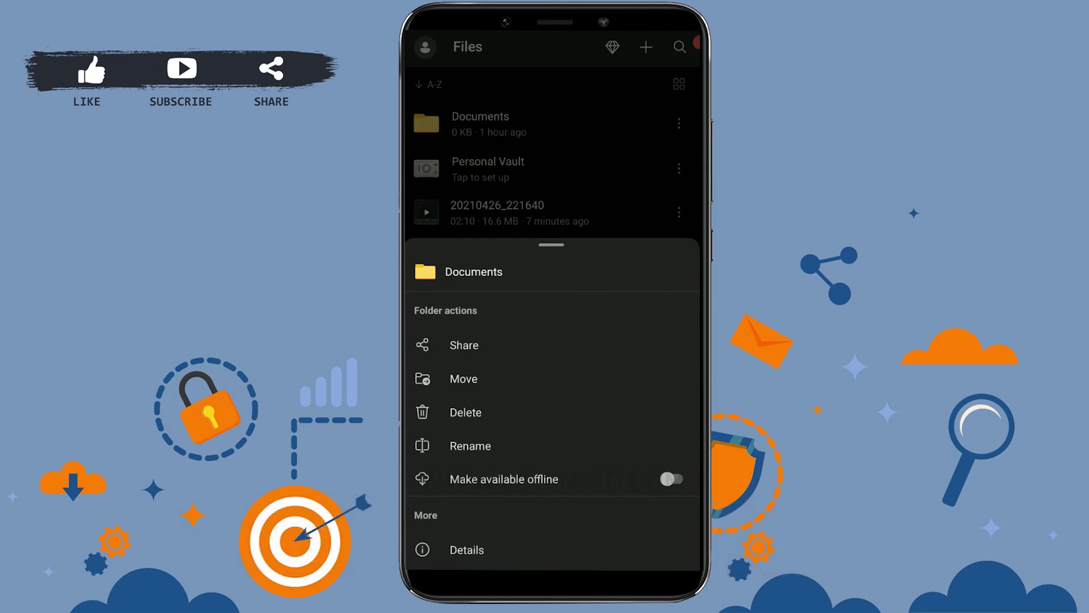
left_click(465, 412)
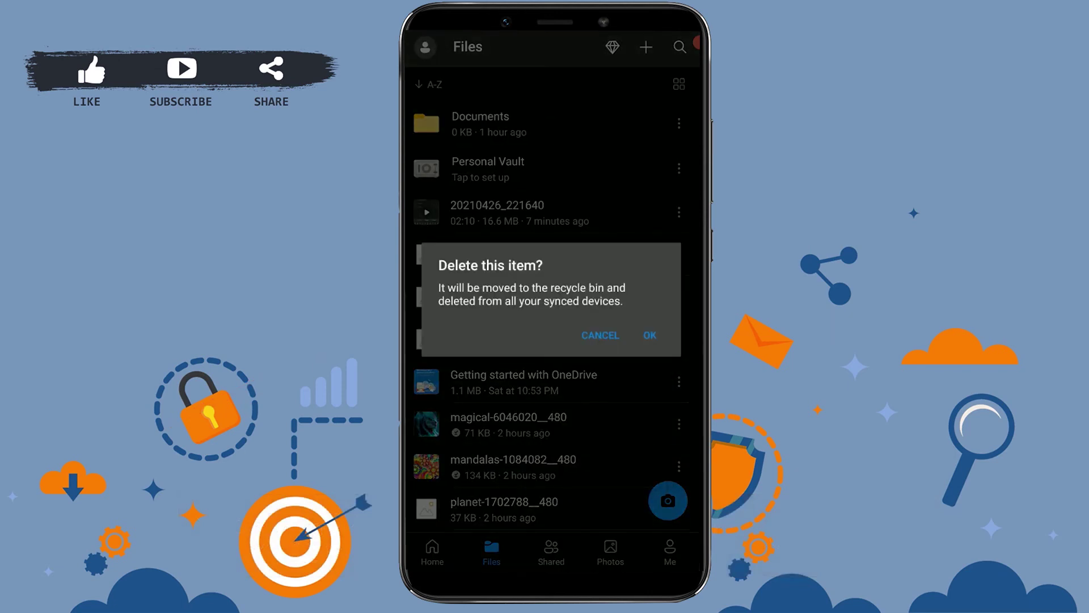
left_click(650, 335)
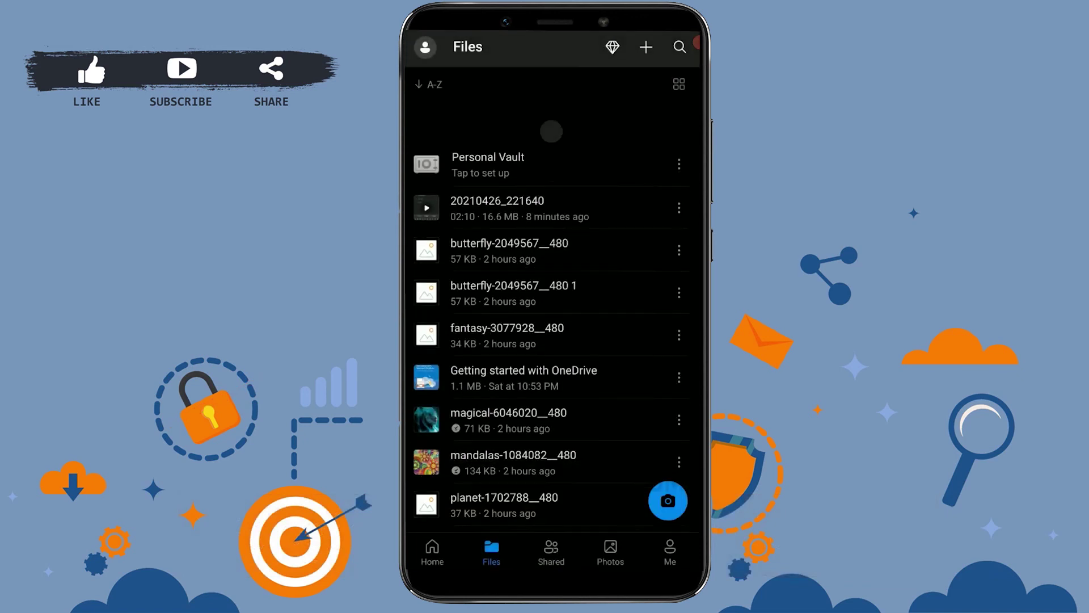